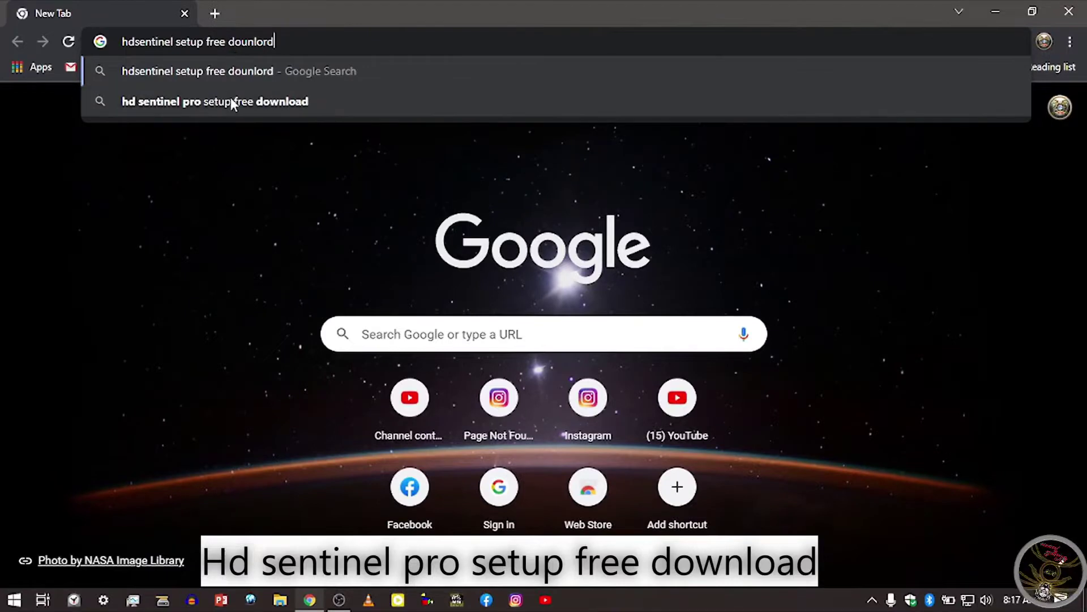
- Search Google for "hd sentinel pro setup free download" and open the Download Hard Disk Sentinel page on hdsentinel.com
click(226, 101)
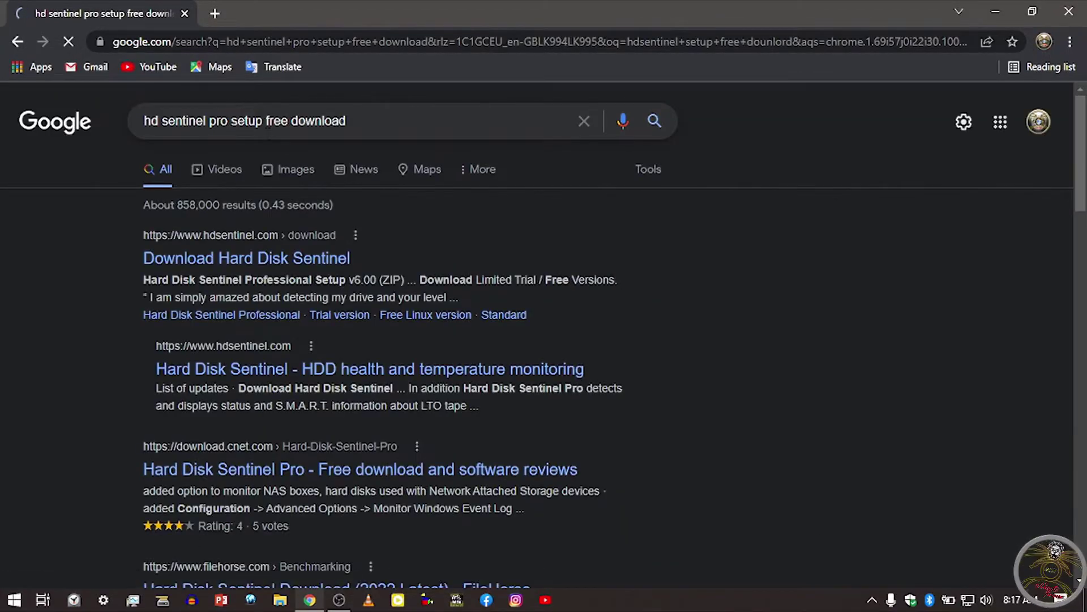
scroll(348, 292, down, 6)
scroll(350, 294, up, 6)
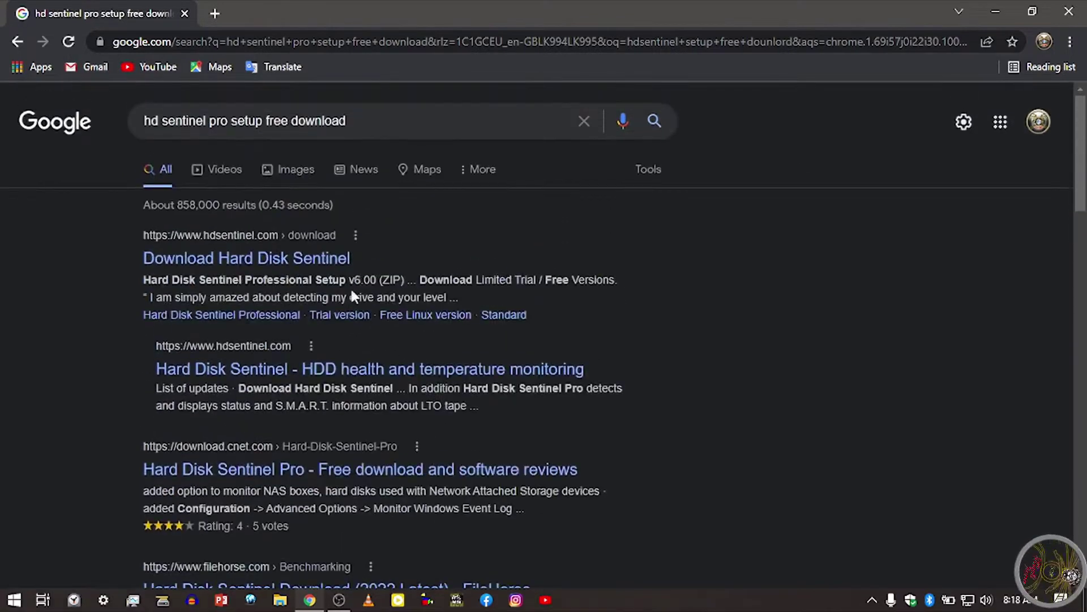
click(314, 262)
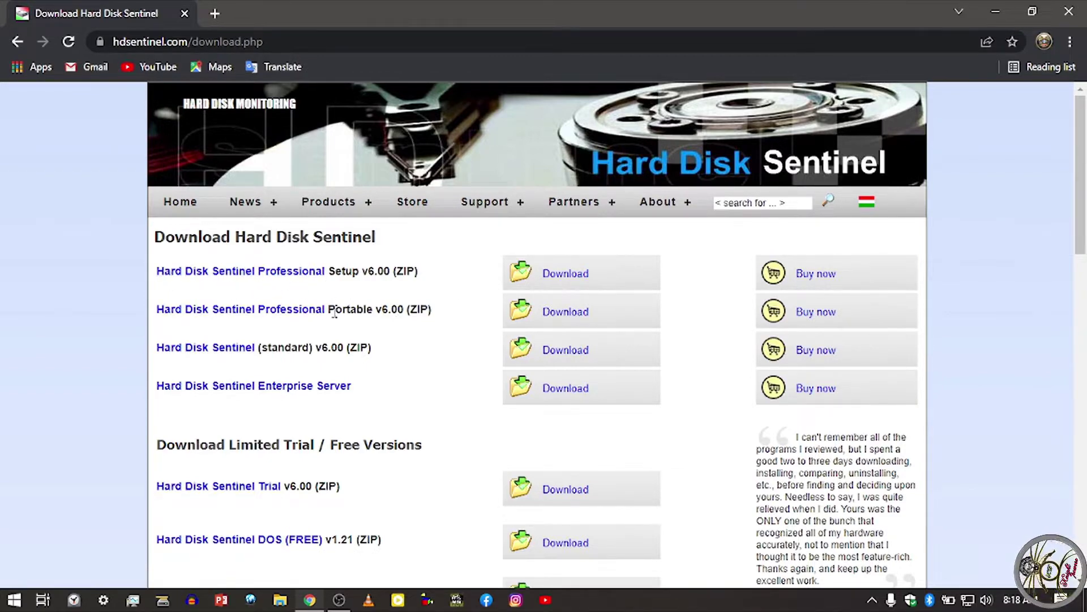
- Download the Hard Disk Sentinel Professional Setup v6.00 ZIP and show the downloaded file in its folder
click(565, 275)
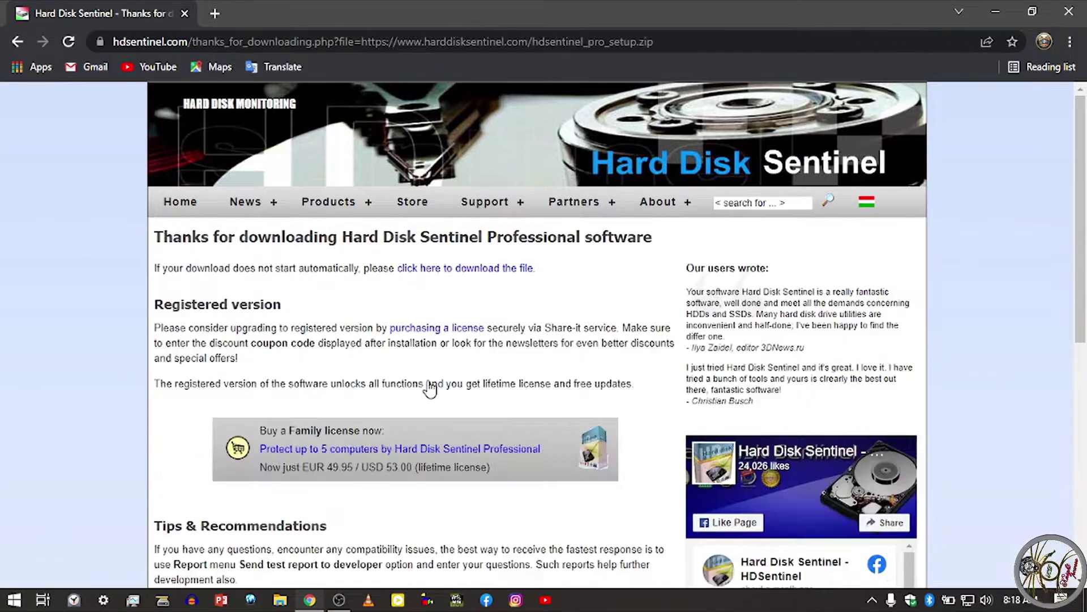
click(474, 272)
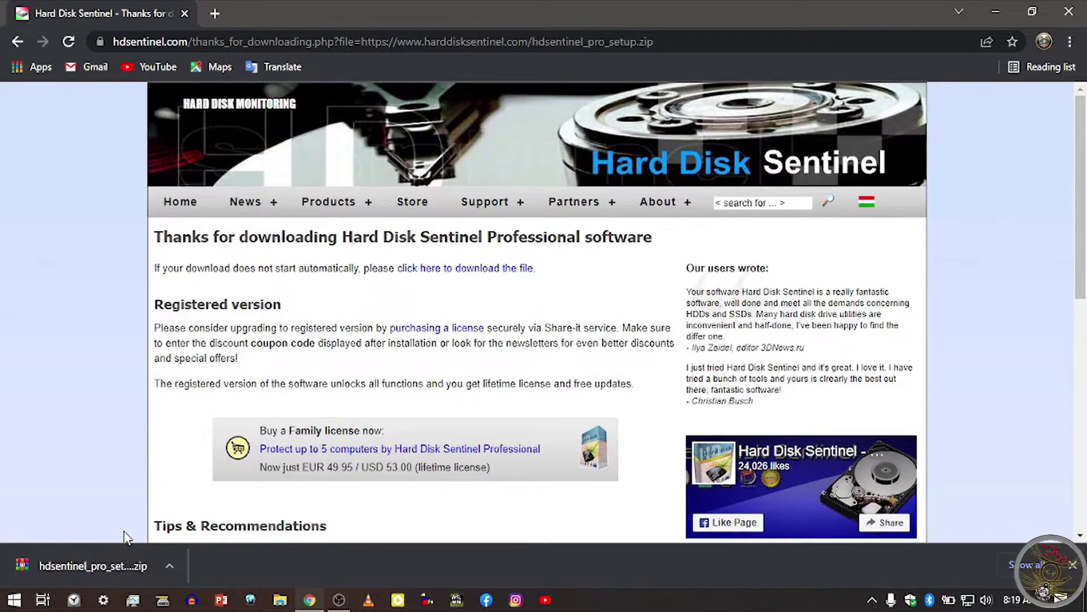
click(169, 566)
click(206, 512)
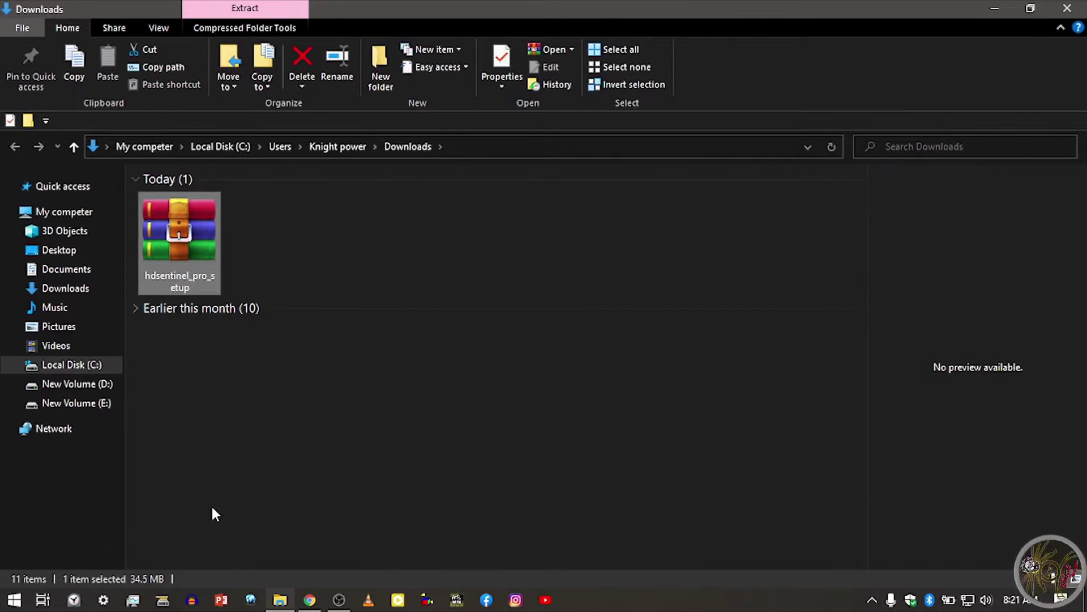
- Extract the hdsentinel_pro_setup archive into the Downloads folder and run the extracted installer as administrator
right_click(153, 265)
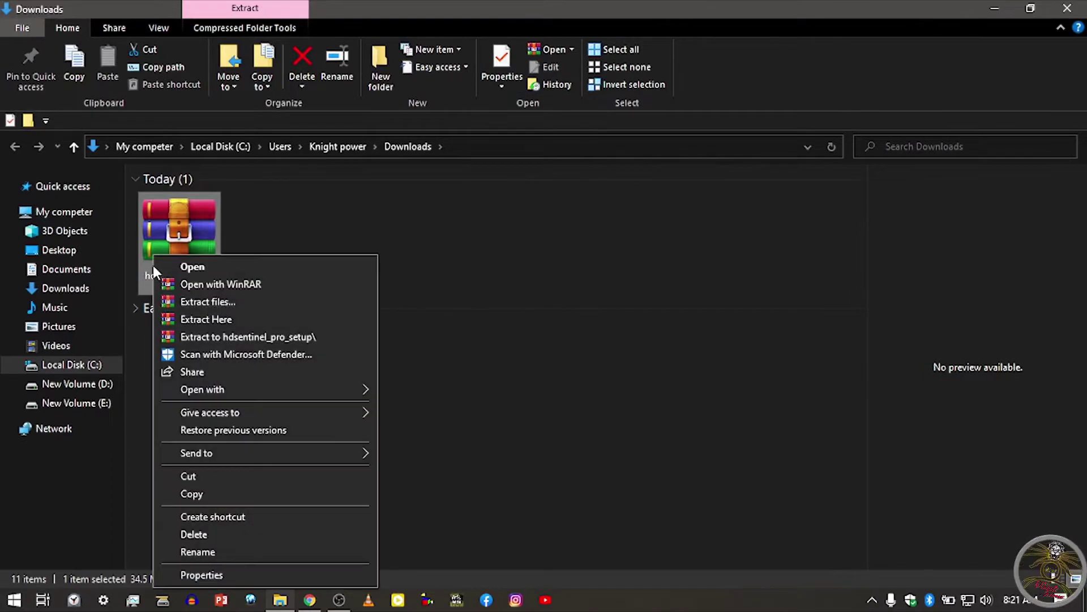
click(235, 321)
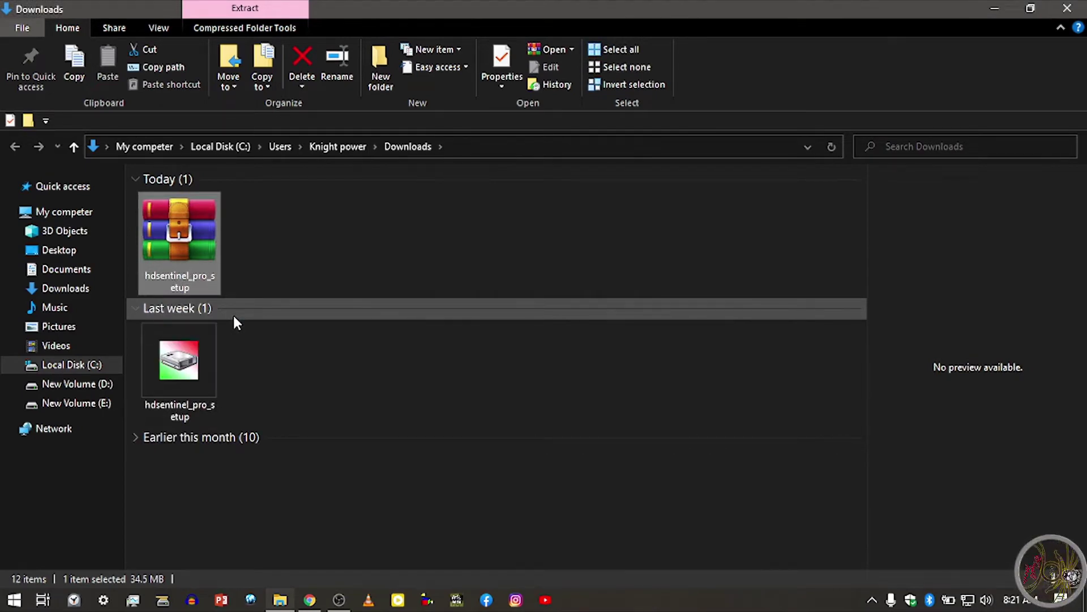
right_click(181, 383)
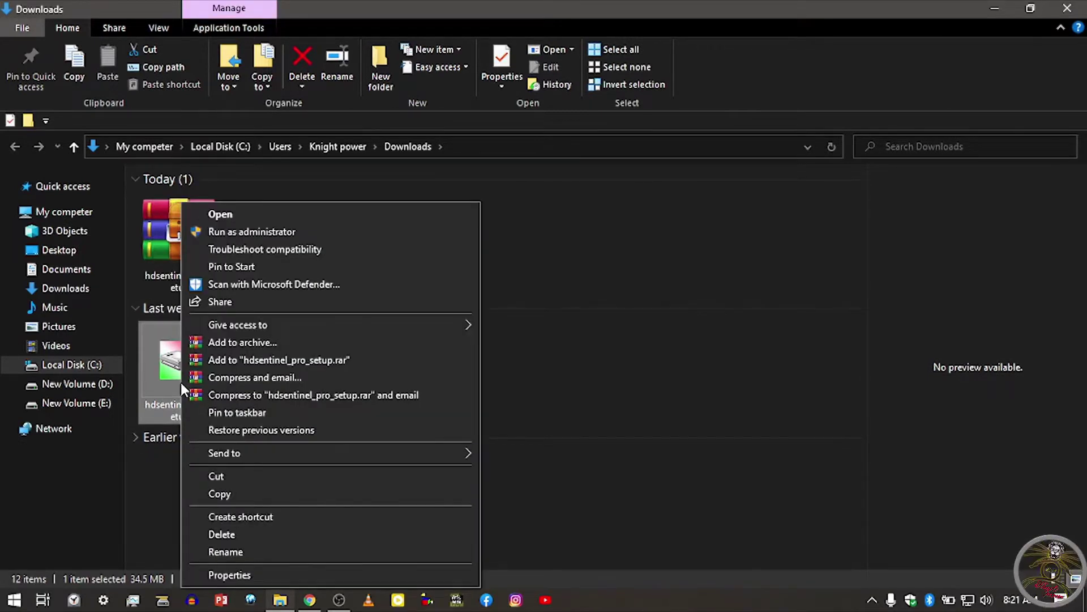
click(274, 231)
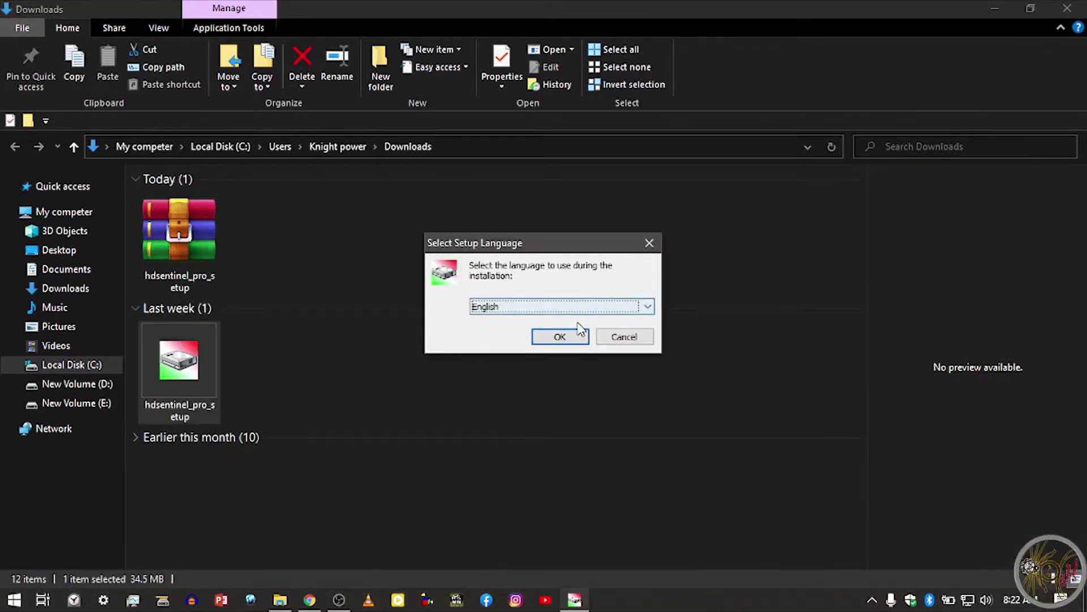
- Choose English as the setup language, accept the license agreement and keep the default folders, including the Hard Disk Sentinel Start Menu folder
click(567, 336)
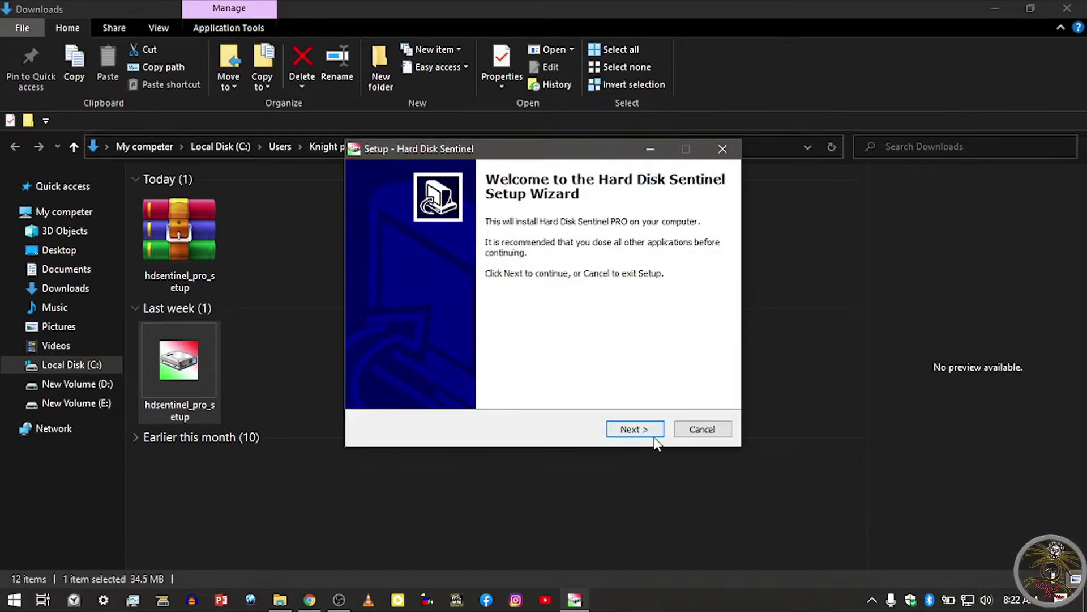
click(634, 429)
click(459, 380)
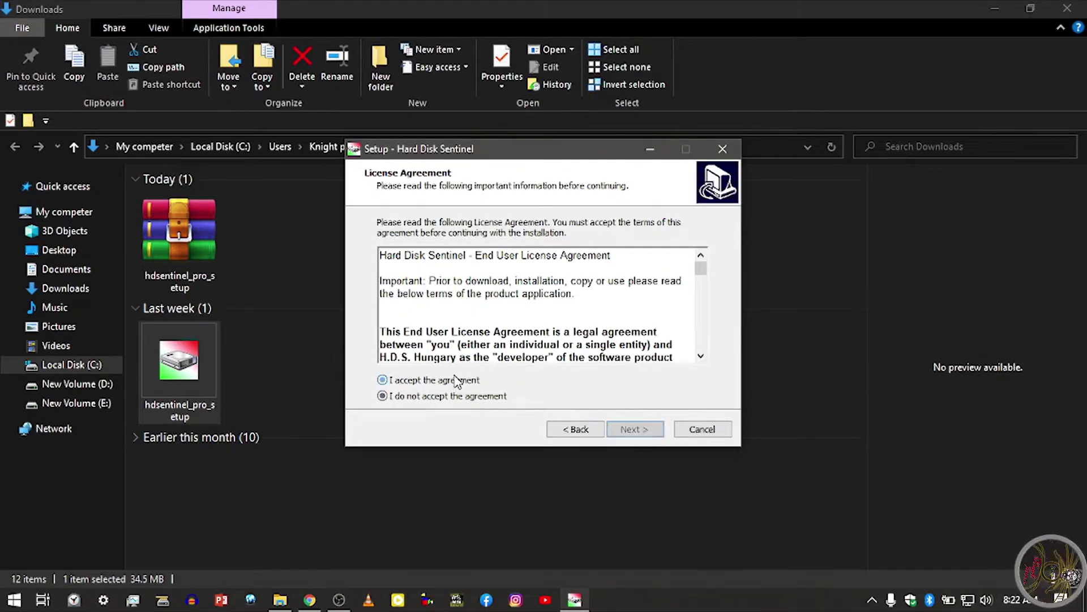
click(631, 429)
click(640, 430)
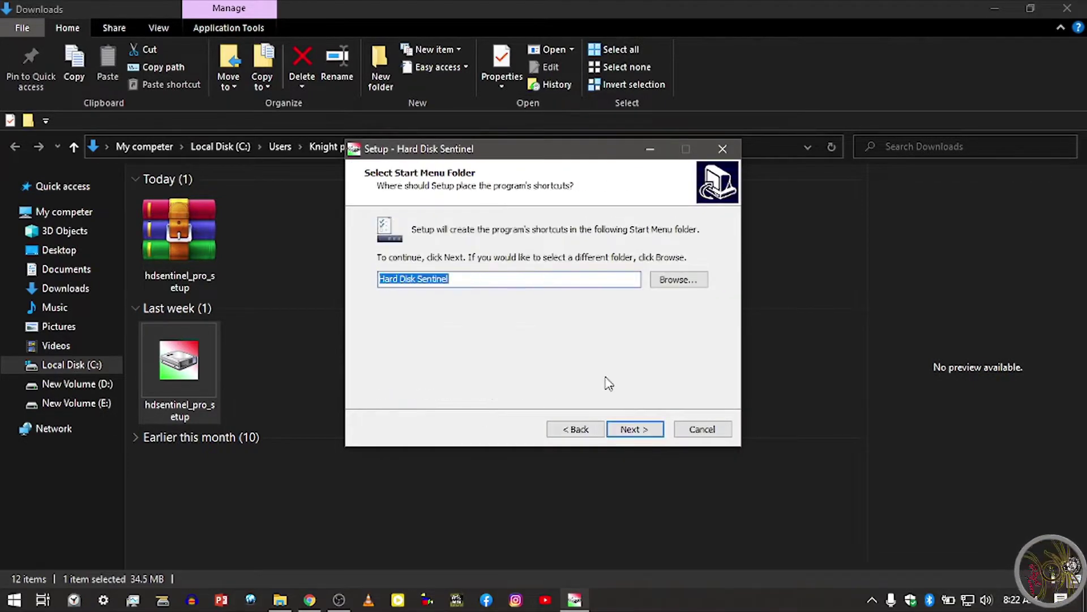
click(638, 430)
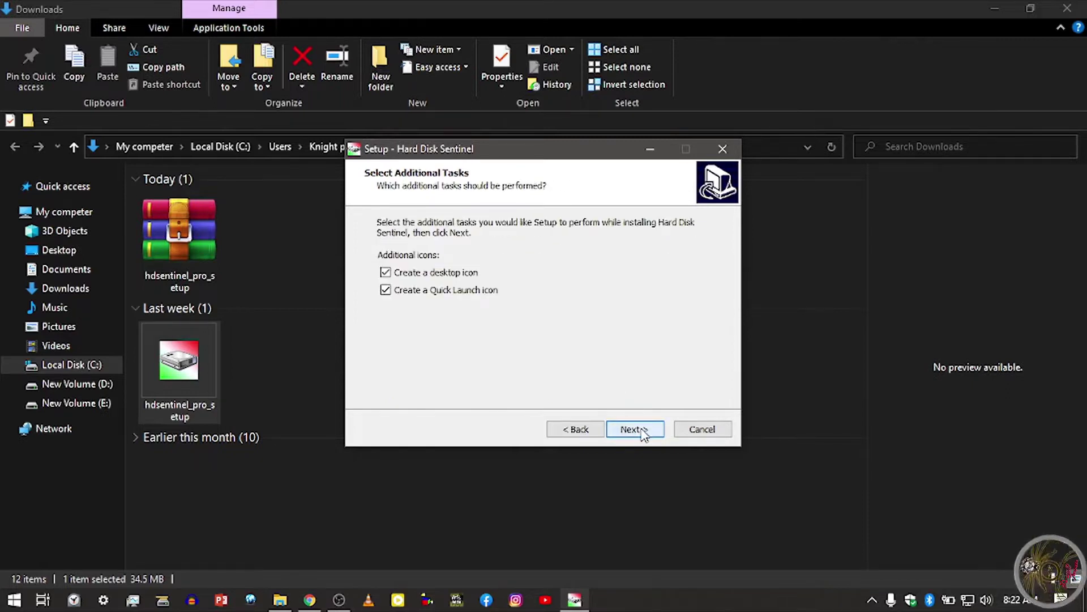
- Leave out the Quick Launch icon, keep the desktop icon, and install Hard Disk Sentinel
click(408, 292)
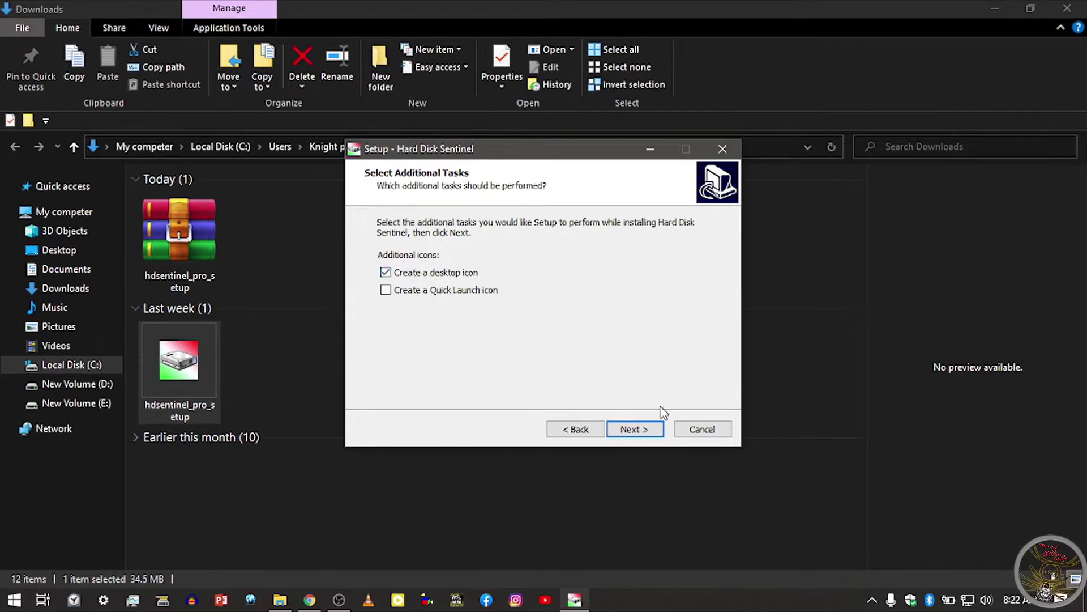
click(637, 432)
click(639, 433)
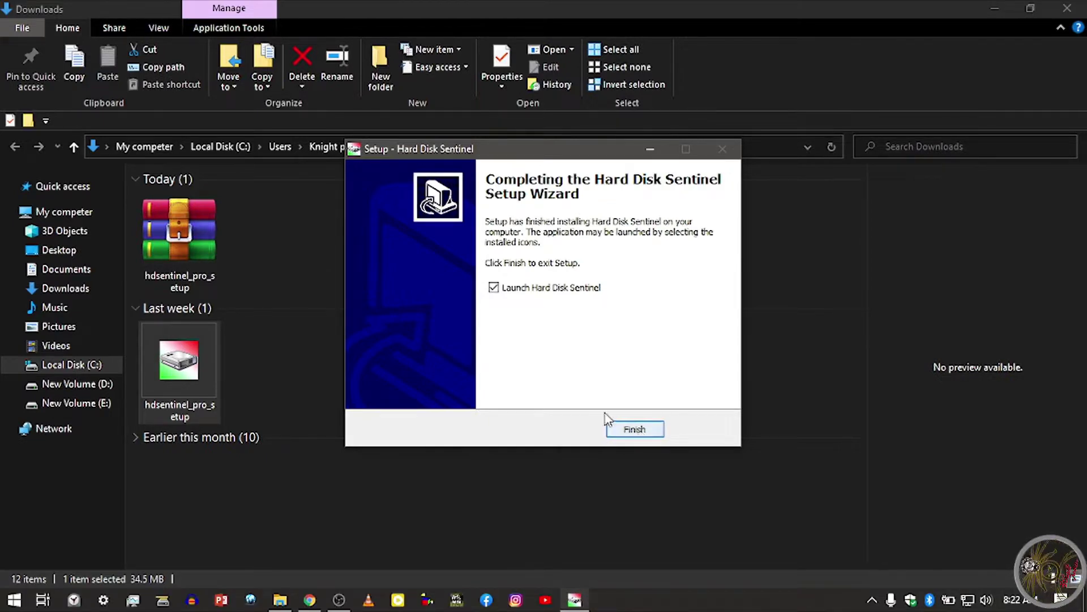
- Finish the setup wizard without launching Hard Disk Sentinel and close the open windows
click(523, 290)
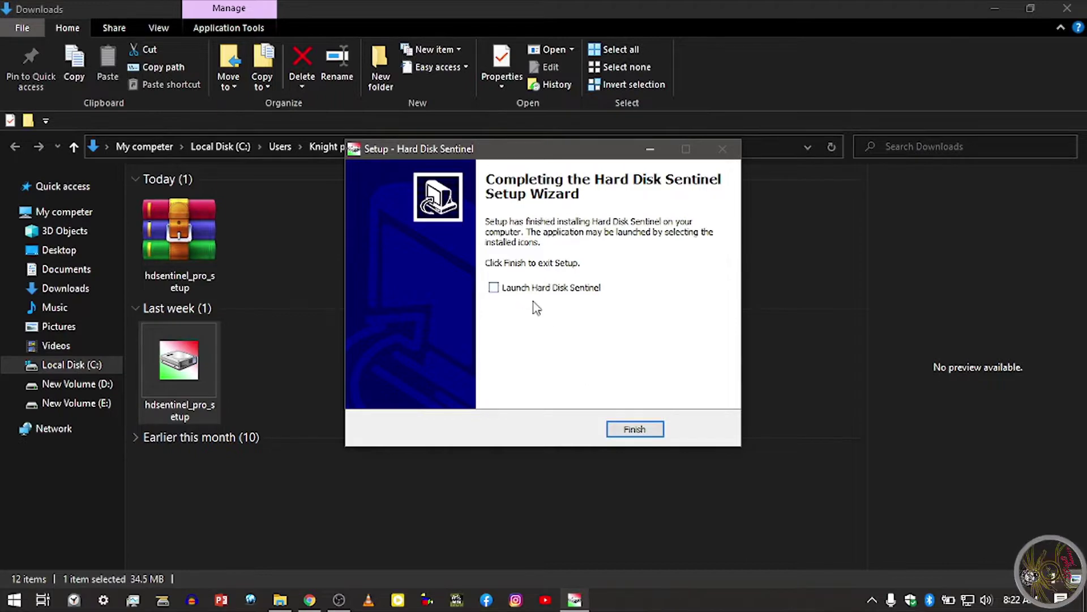
click(650, 428)
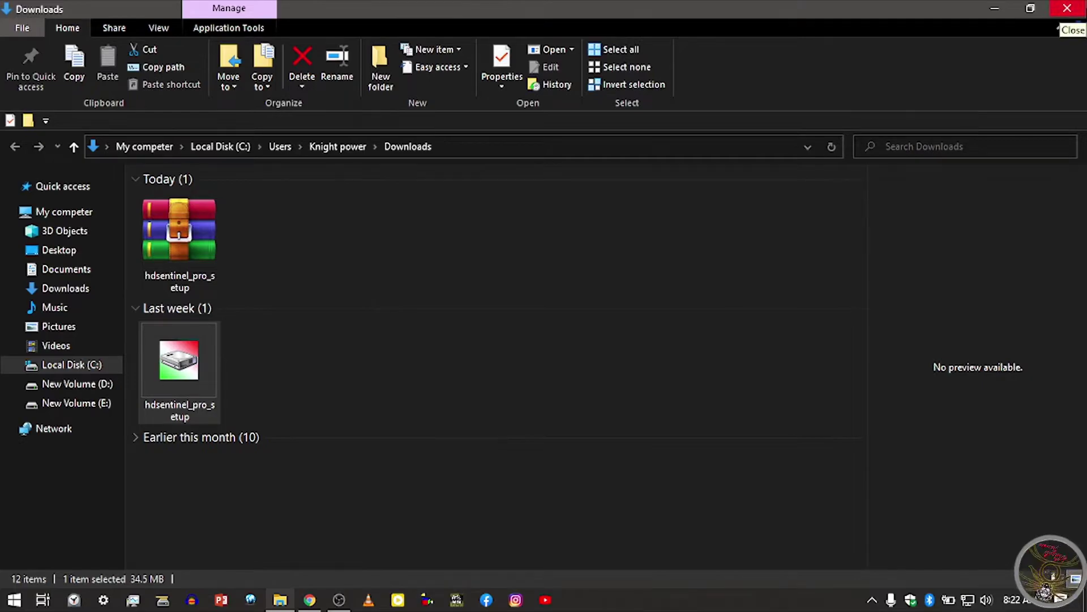
click(1067, 8)
click(1068, 8)
click(1067, 8)
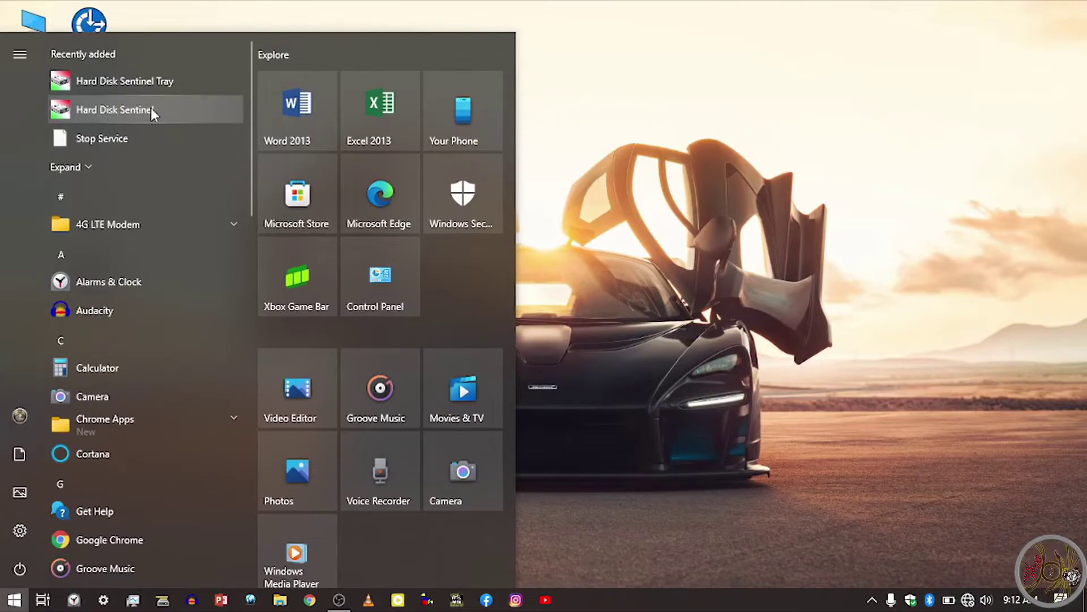
- Launch Hard Disk Sentinel and dismiss the evaluation version notice
click(152, 109)
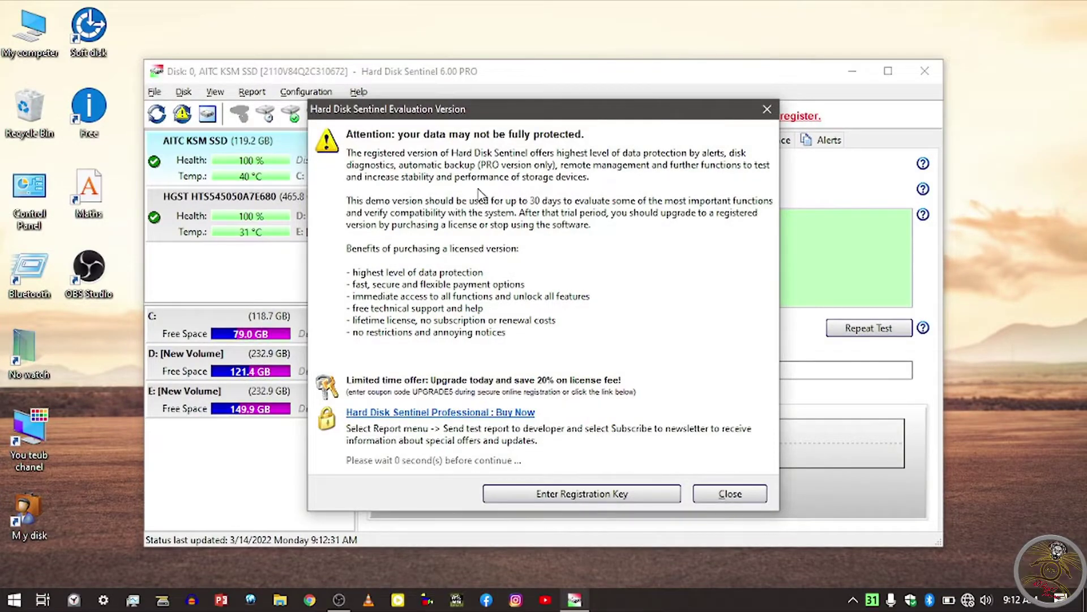
click(730, 493)
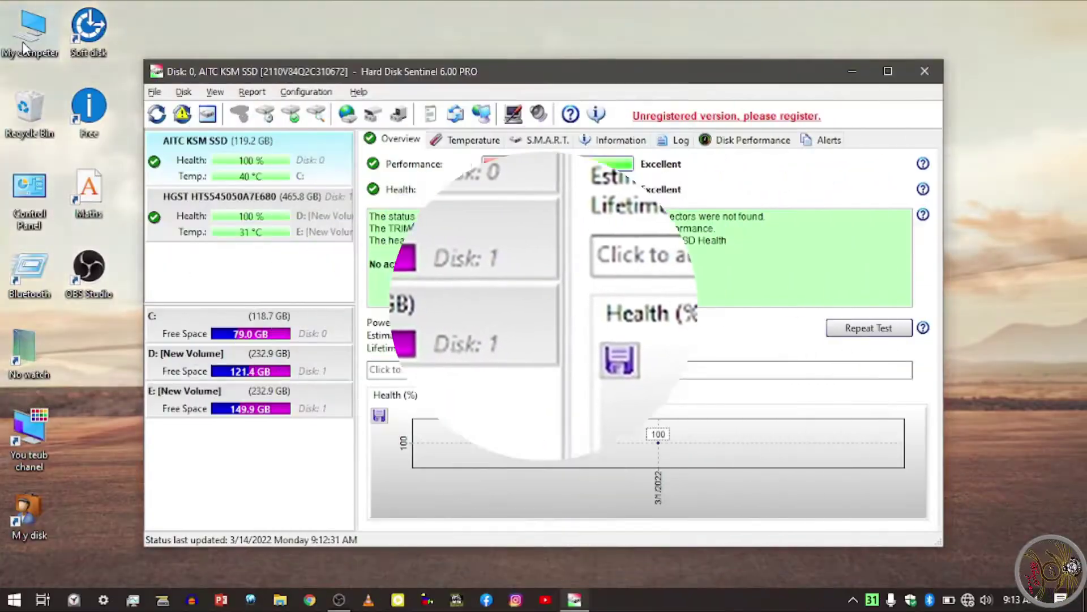
- View the connected drives in My competer, then return to Hard Disk Sentinel to check the health of the external FREE (F:) disk
double_click(22, 42)
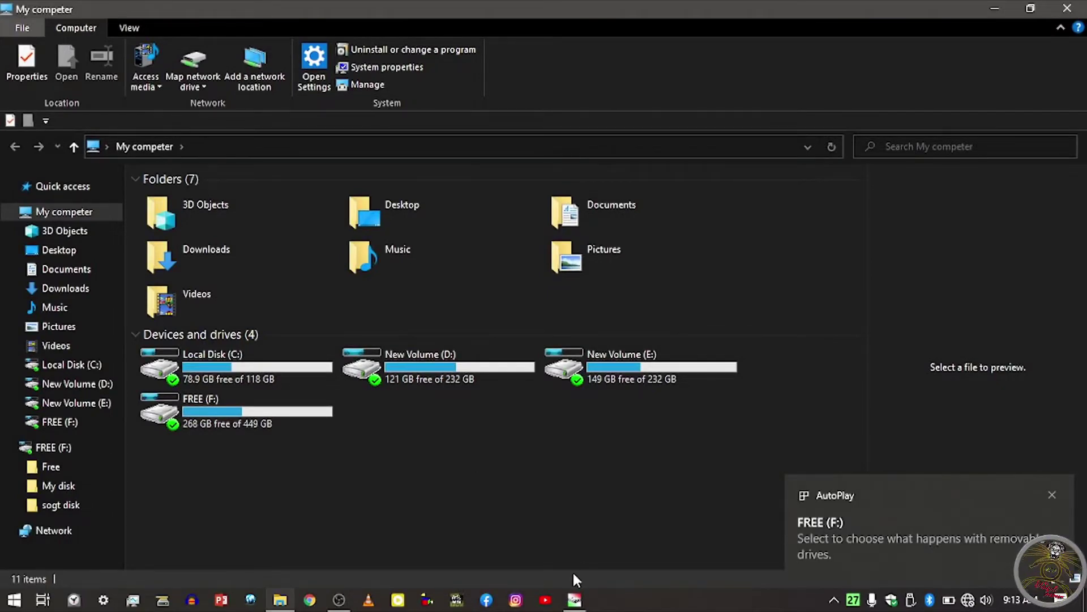
click(574, 600)
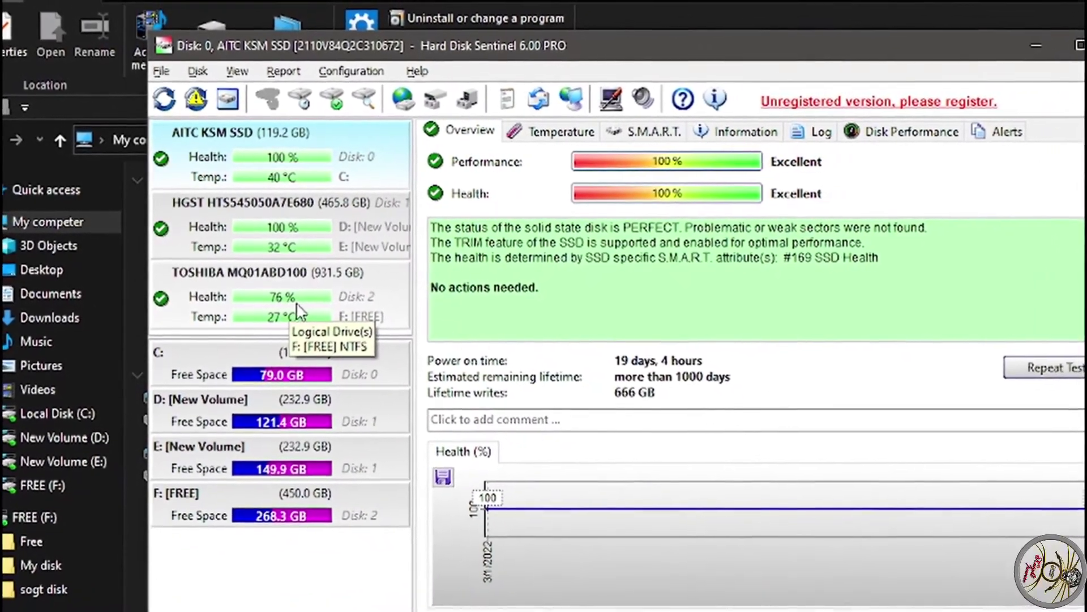
click(533, 215)
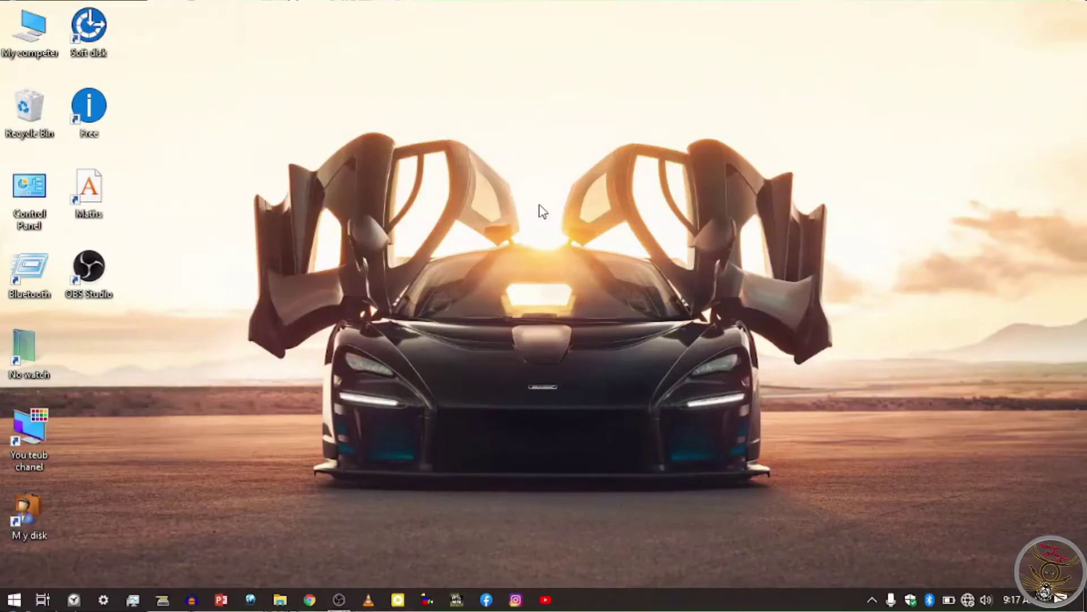
- Uninstall Hard Disk Sentinel PRO through Windows Programs and Features
click(14, 599)
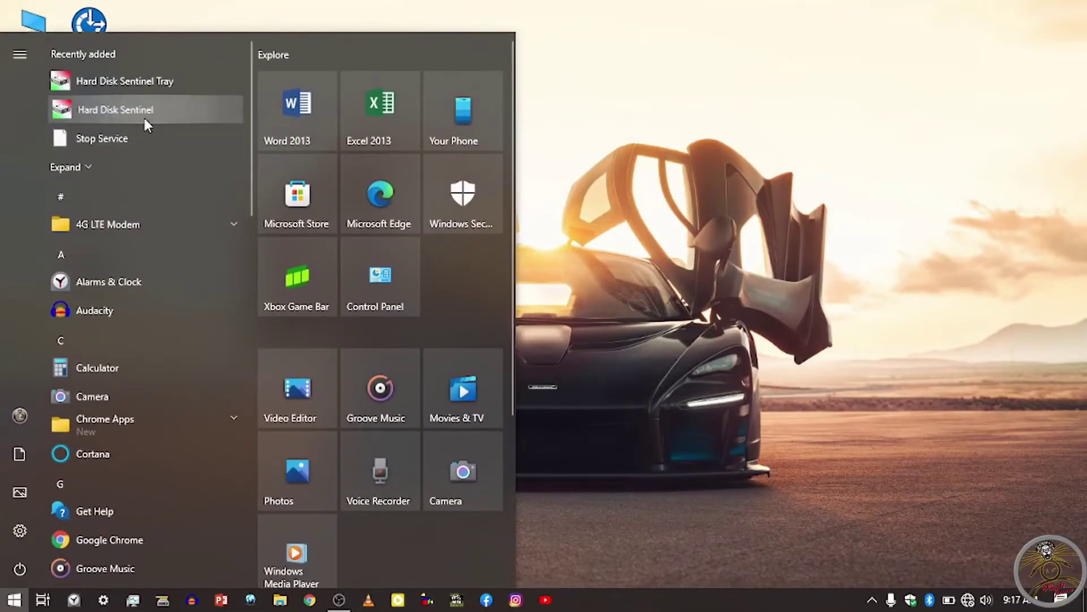
right_click(144, 118)
click(176, 185)
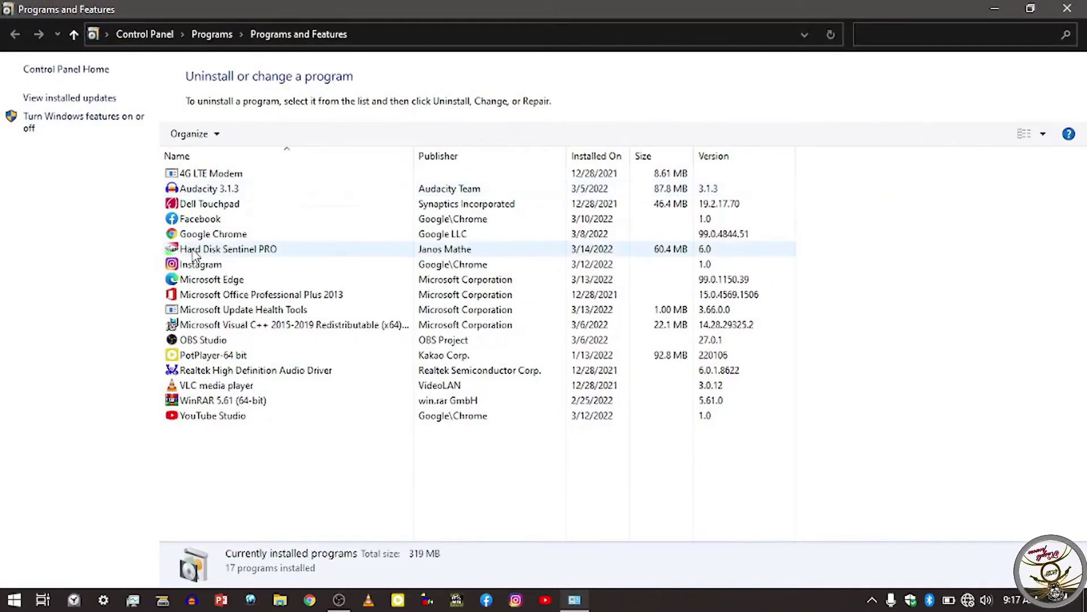
click(194, 254)
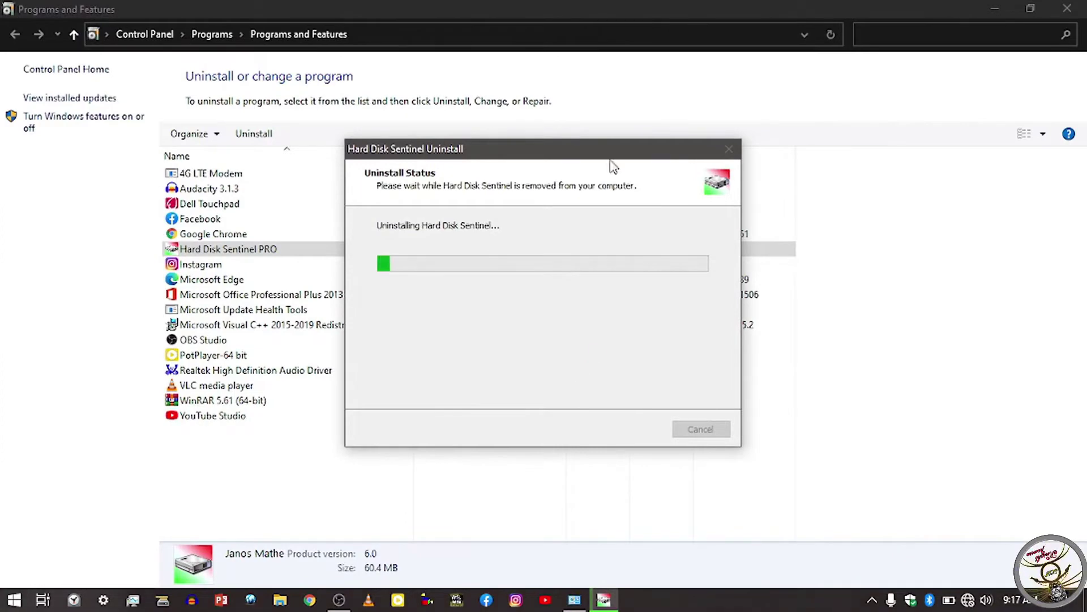
drag(609, 151, 625, 241)
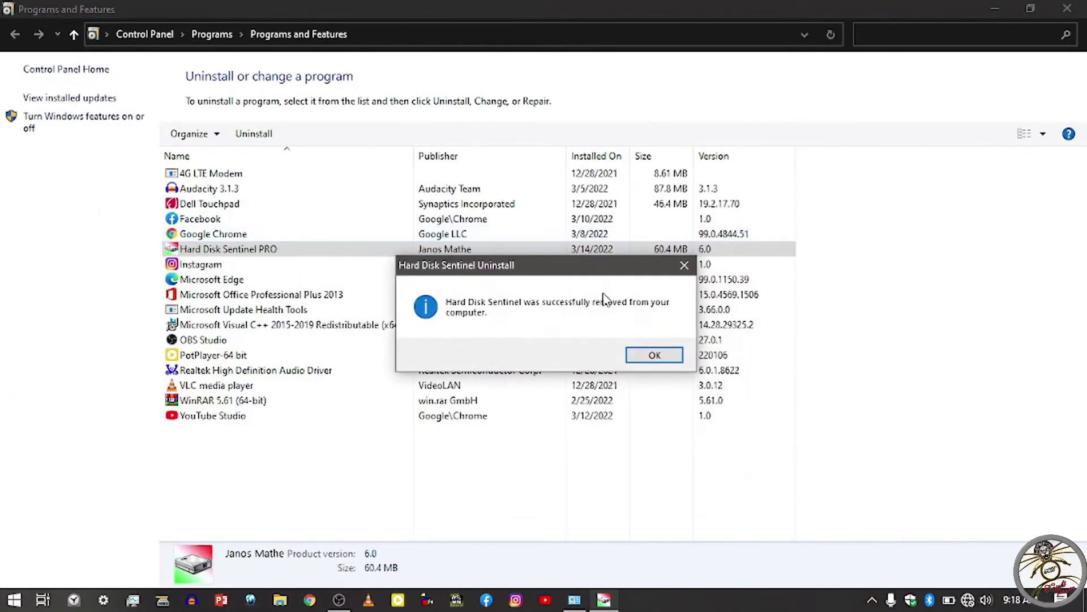
click(655, 355)
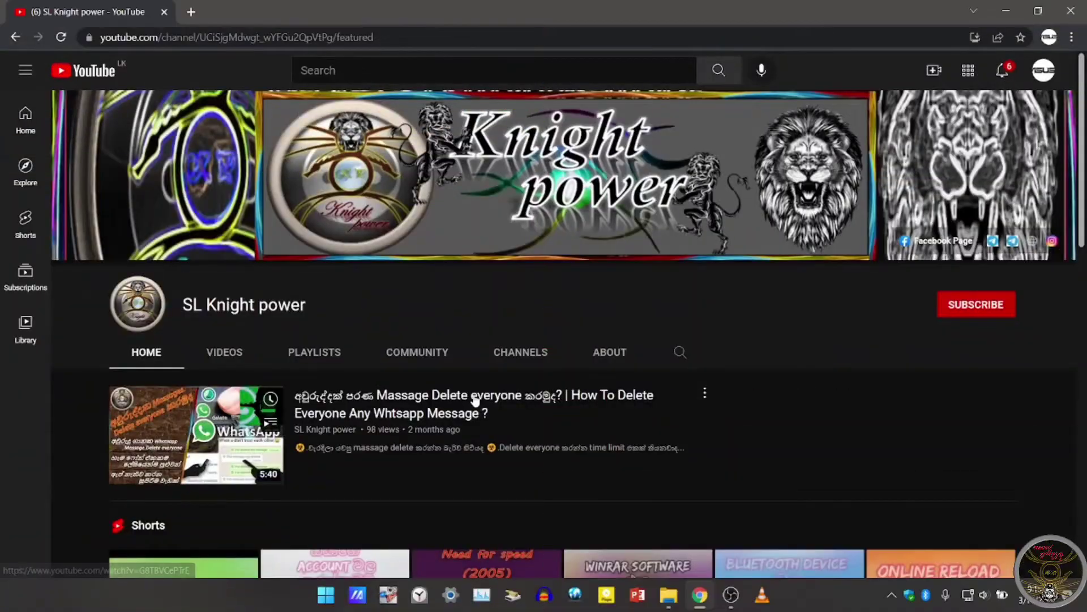
- Subscribe to the SL Knight power channel and set its notifications to All
scroll(474, 398, down, 7)
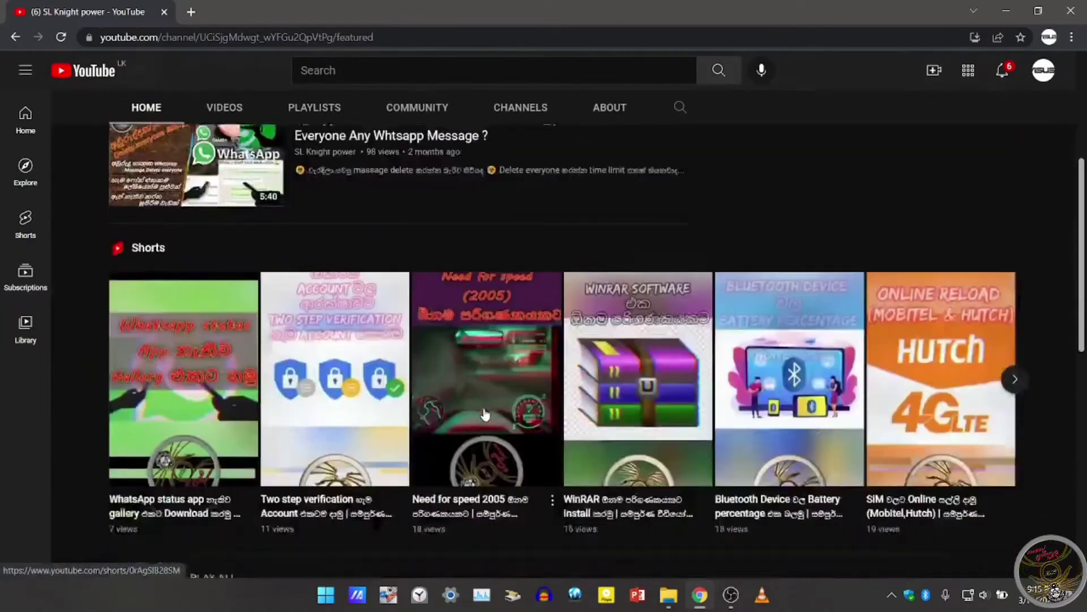
scroll(485, 412, up, 1)
scroll(486, 413, down, 9)
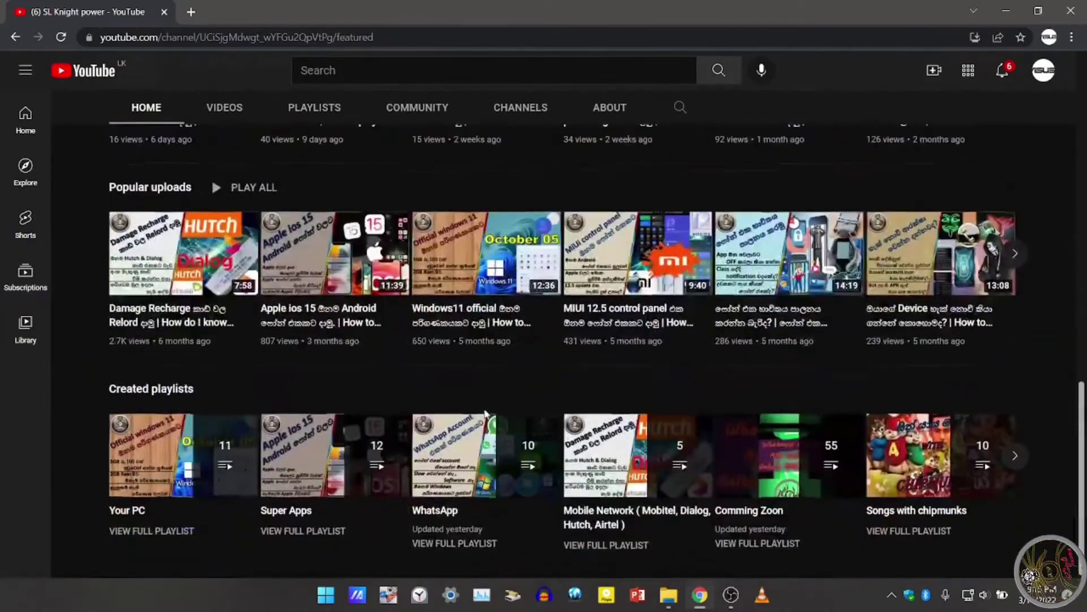
scroll(486, 413, up, 9)
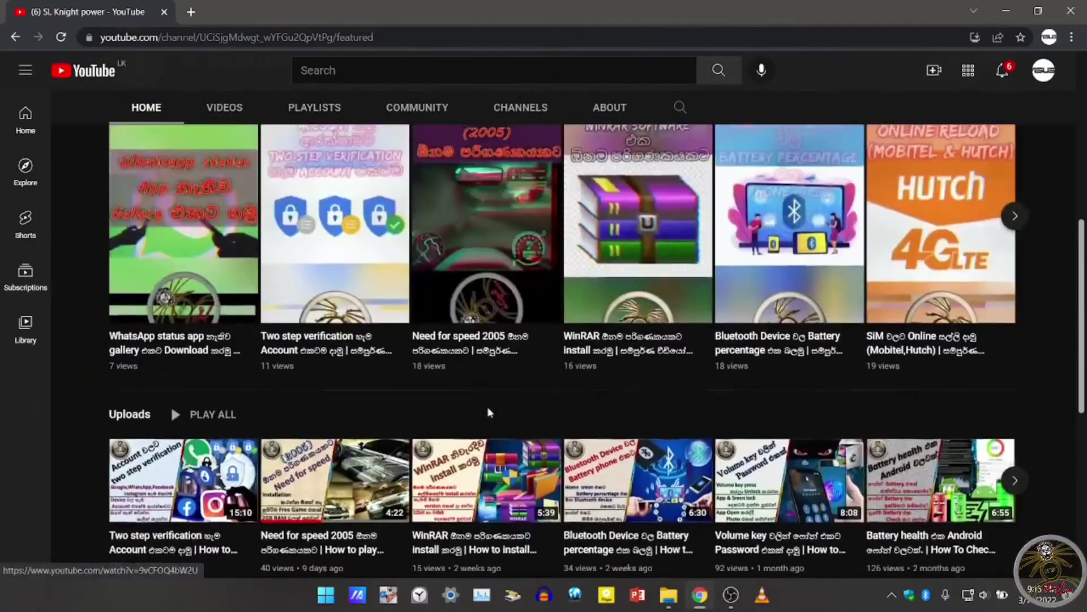
scroll(490, 412, up, 4)
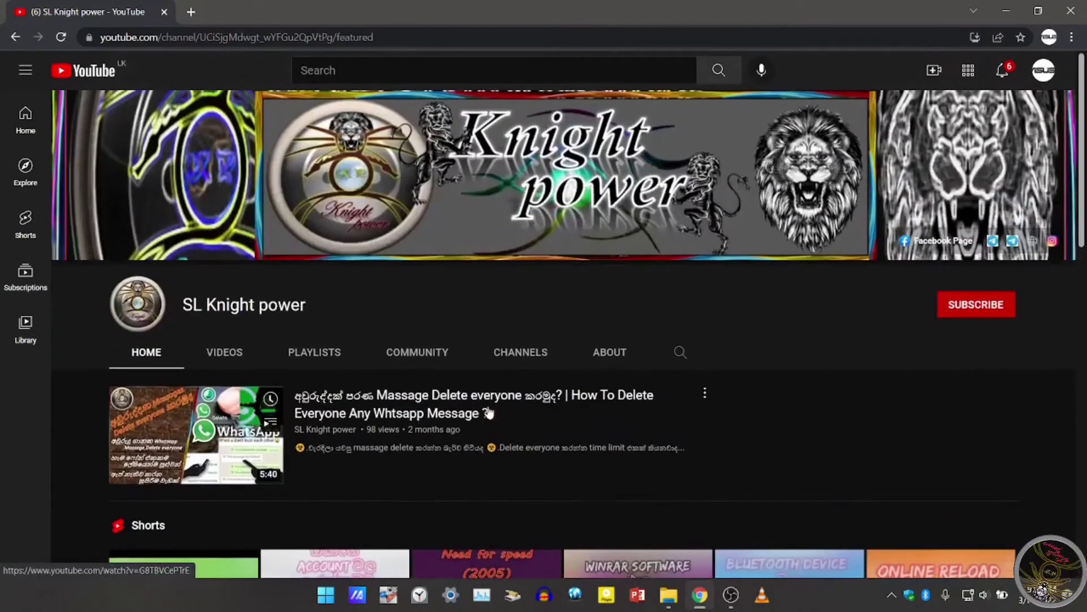
click(961, 307)
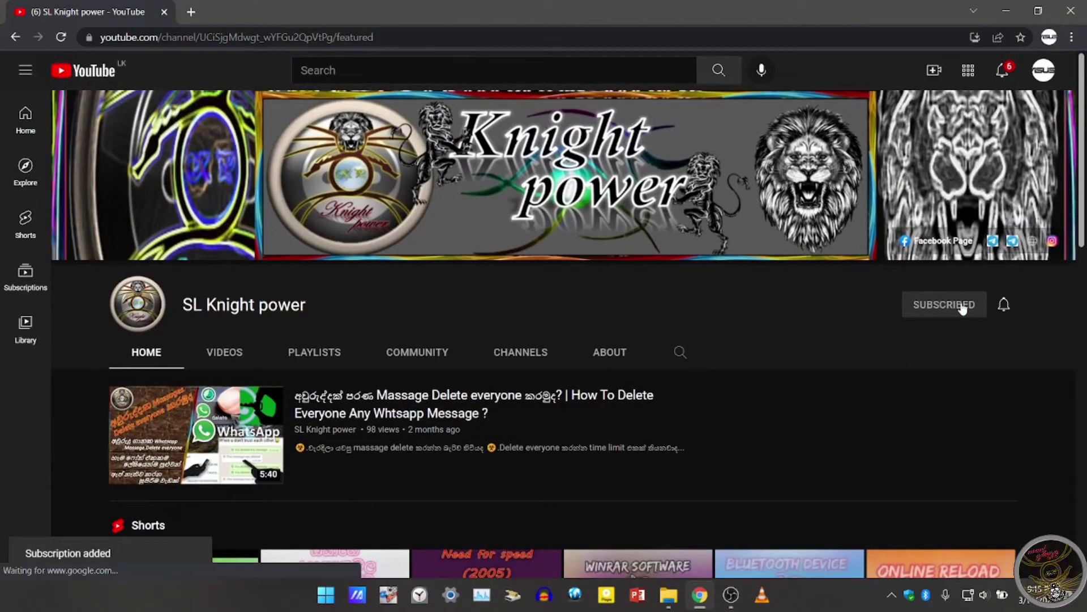
click(1004, 306)
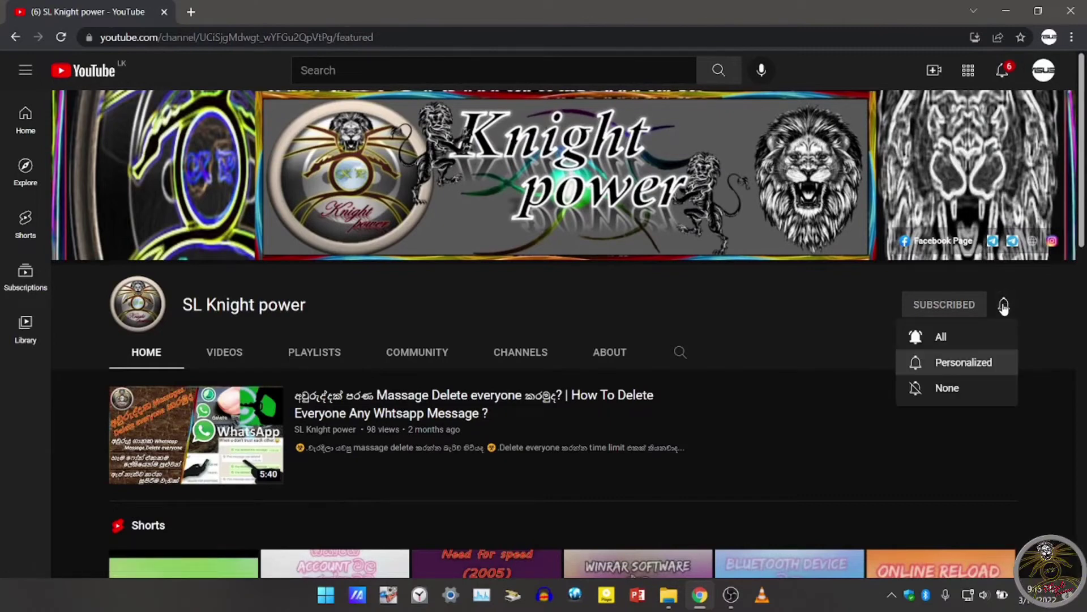
click(963, 339)
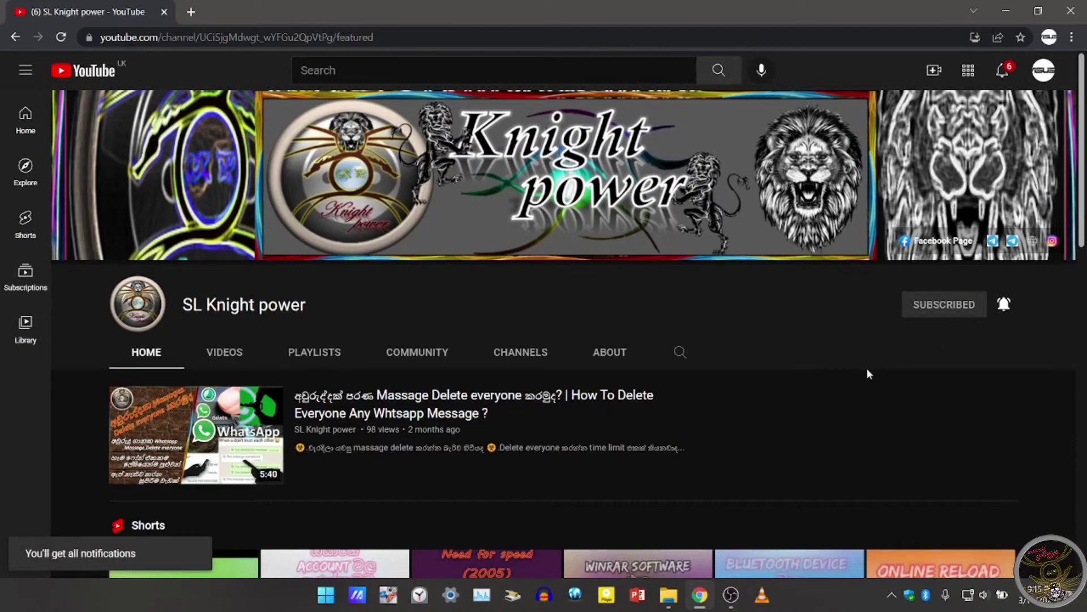
- View the SL Knight power channel's About description, and look through the uploads and created playlists on its home page
click(612, 353)
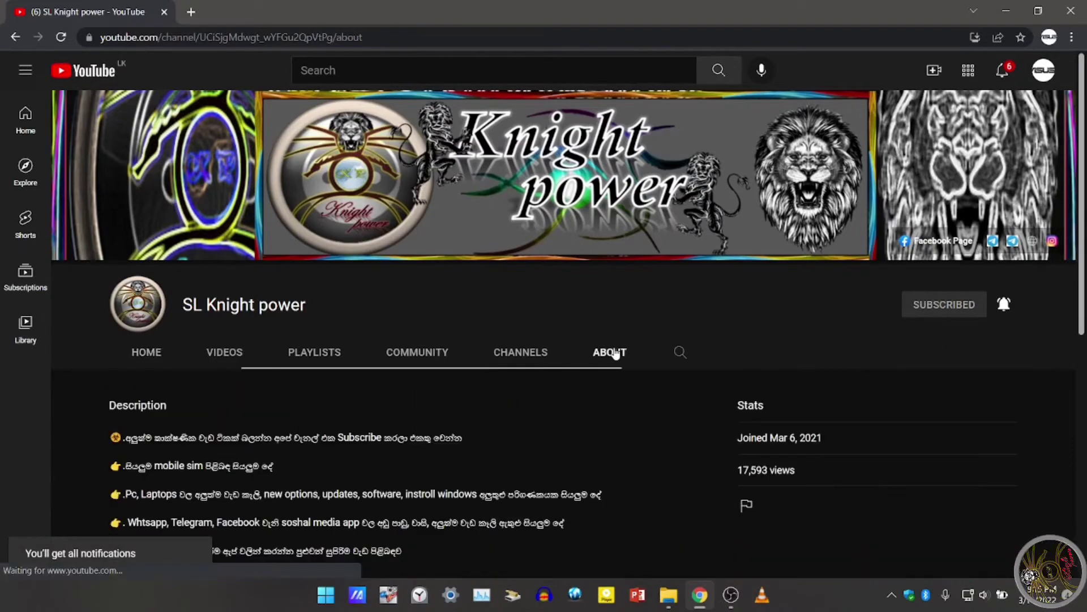
scroll(592, 369, down, 8)
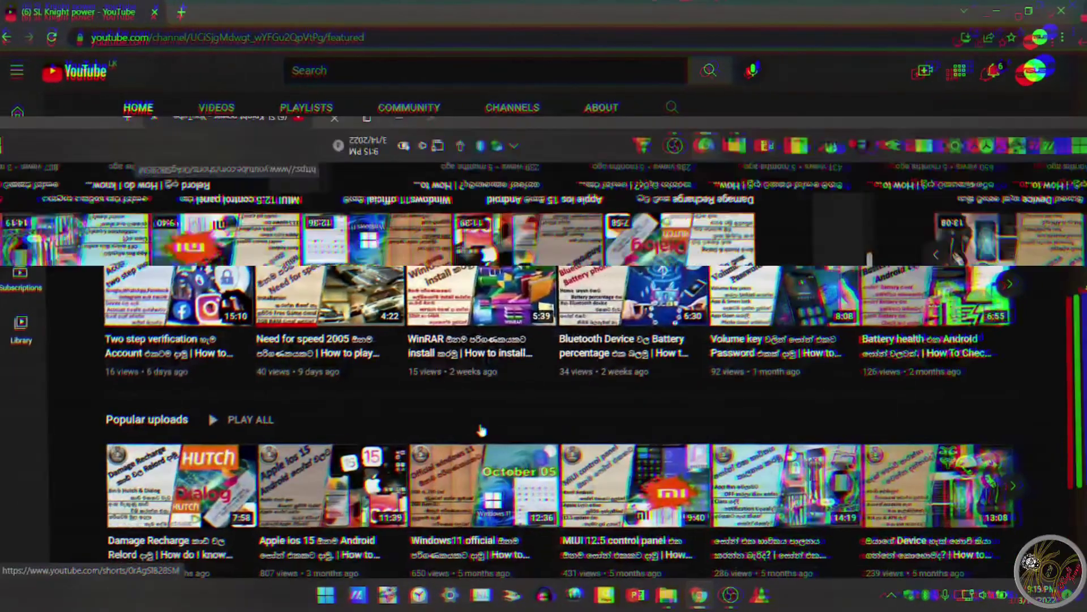
scroll(483, 429, down, 4)
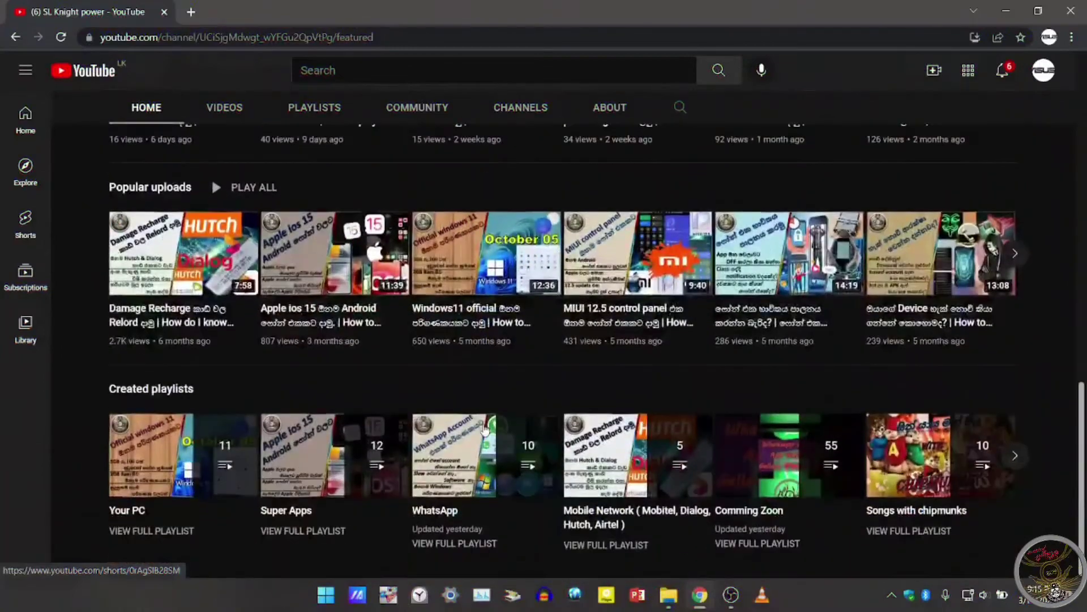
scroll(483, 428, up, 5)
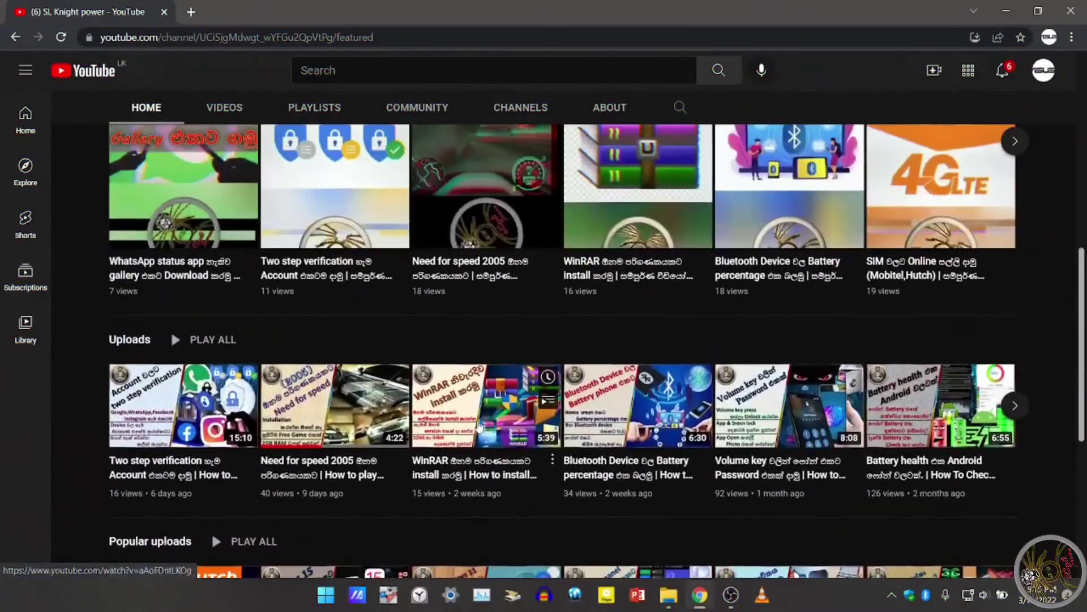
scroll(480, 426, up, 5)
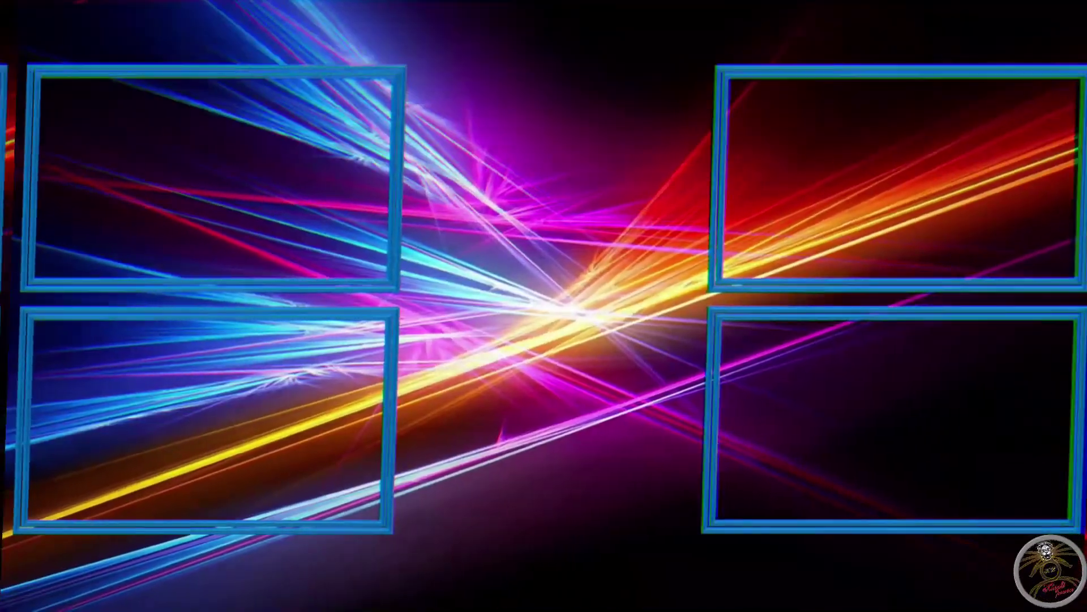